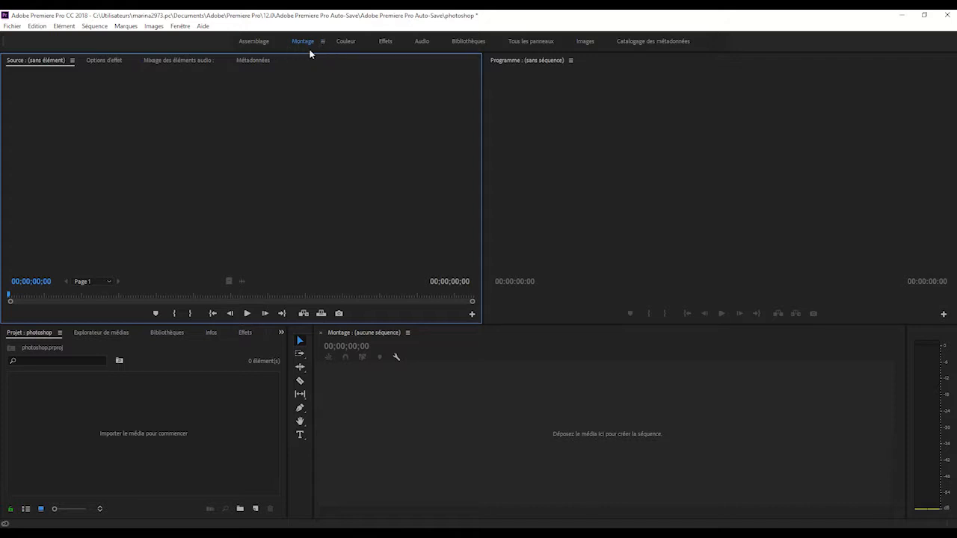
Import the "debut photoshop" intro and the "Photoshop Premier pas comprendre les calques" video from the desktop into the project.
double_click(137, 436)
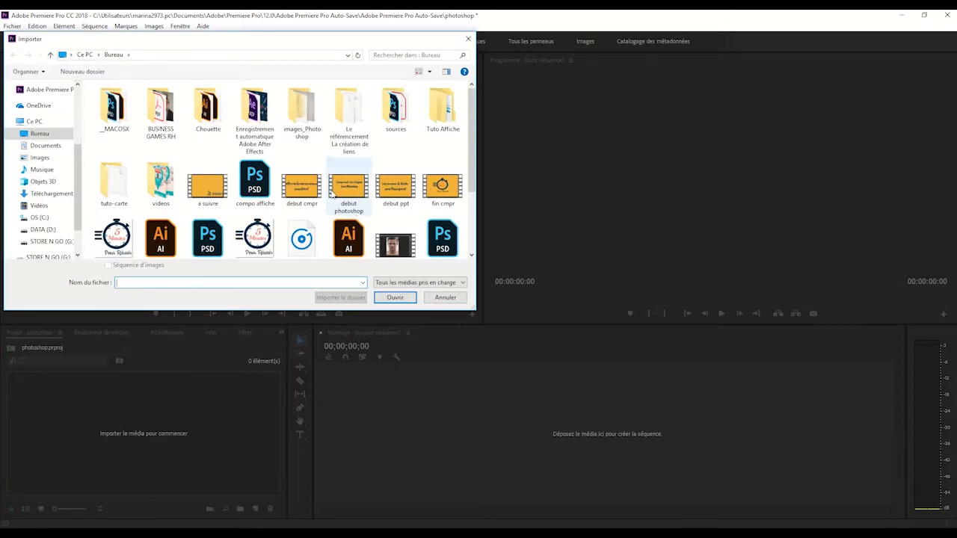
click(350, 193)
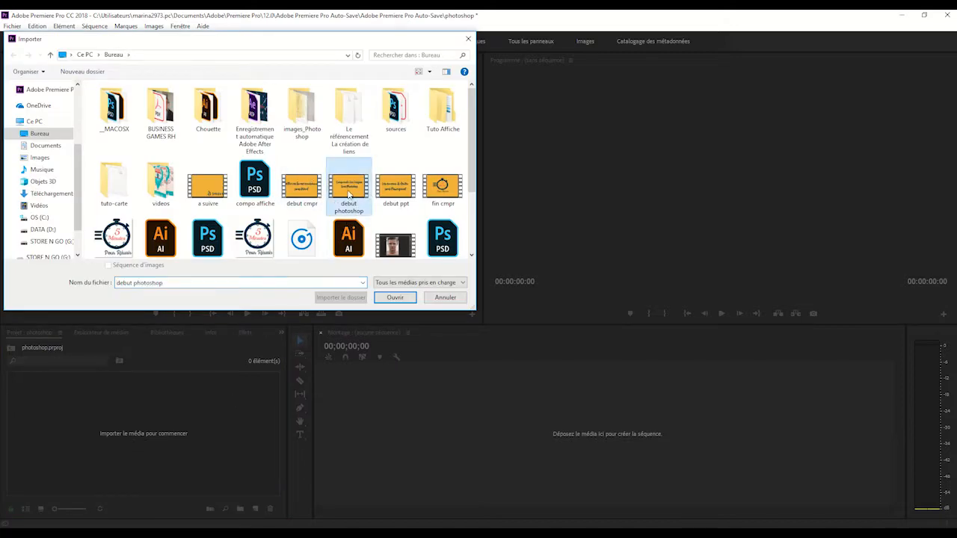
click(400, 299)
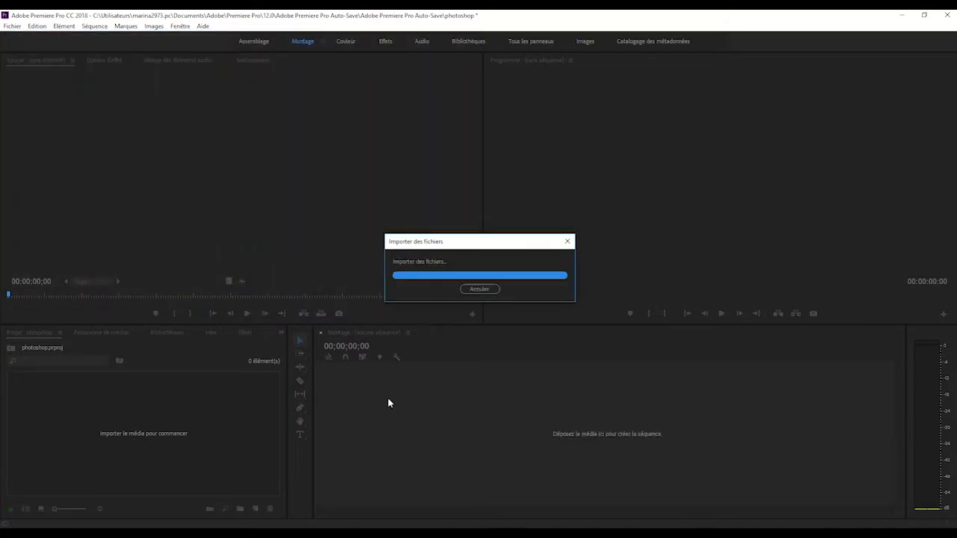
double_click(160, 410)
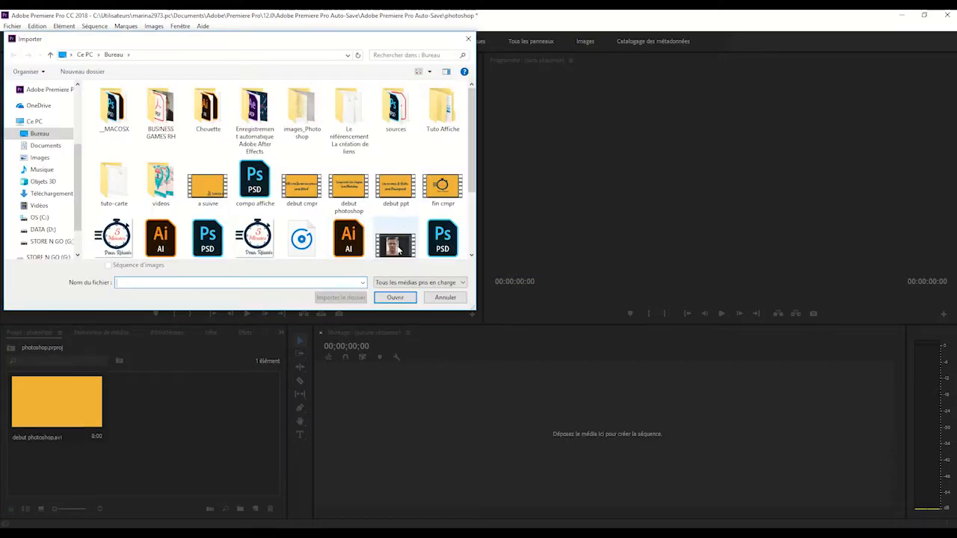
click(394, 249)
click(401, 297)
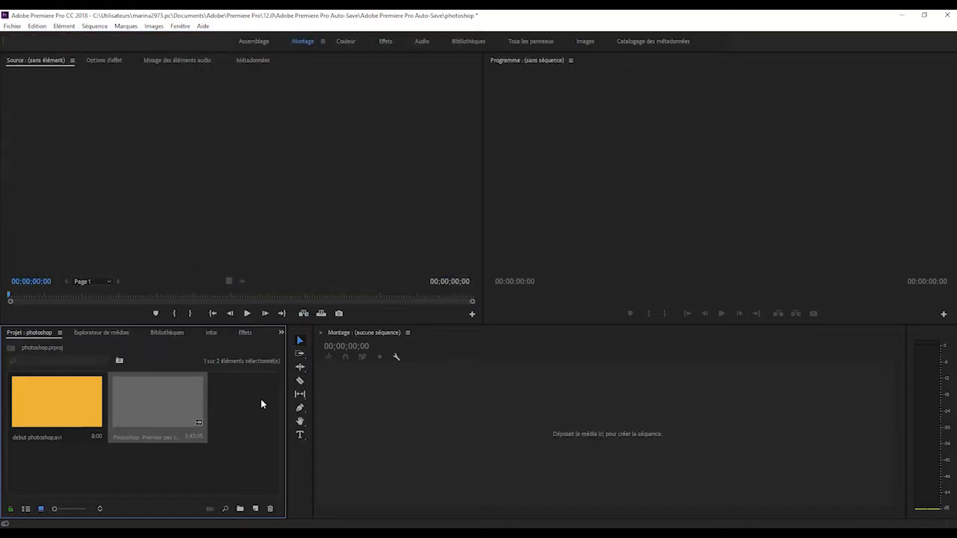
Import the "fin cmpr" outro and the "Sunshine the Cat MGM Intro" video from the desktop.
double_click(234, 419)
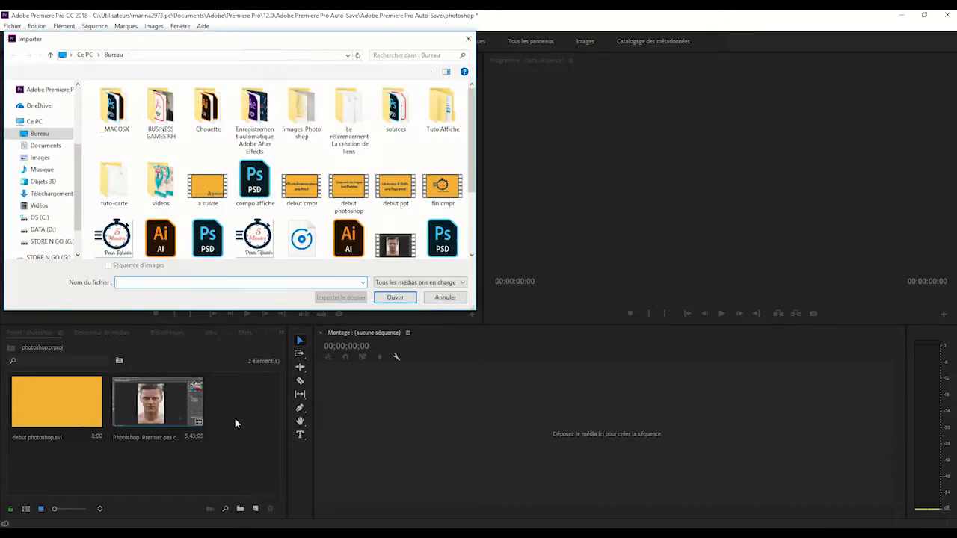
click(447, 192)
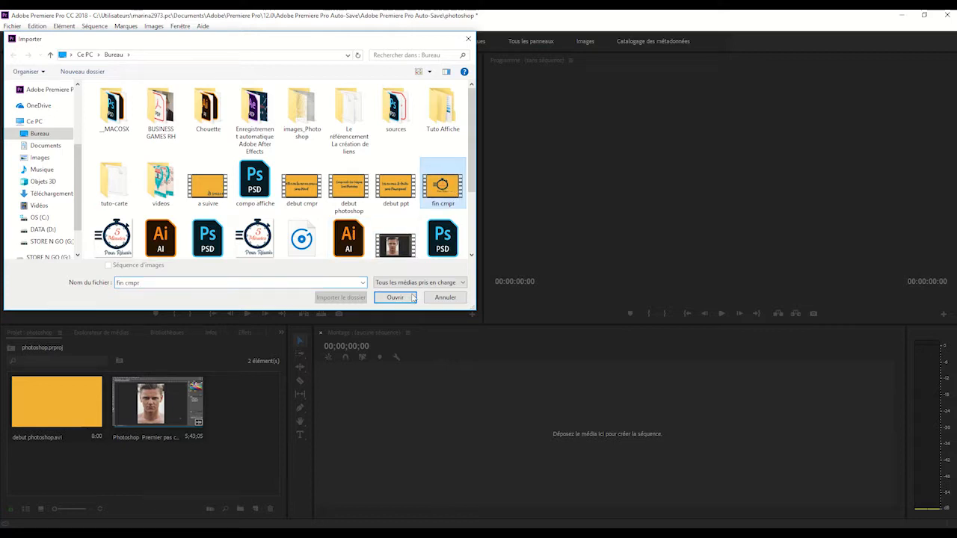
click(394, 297)
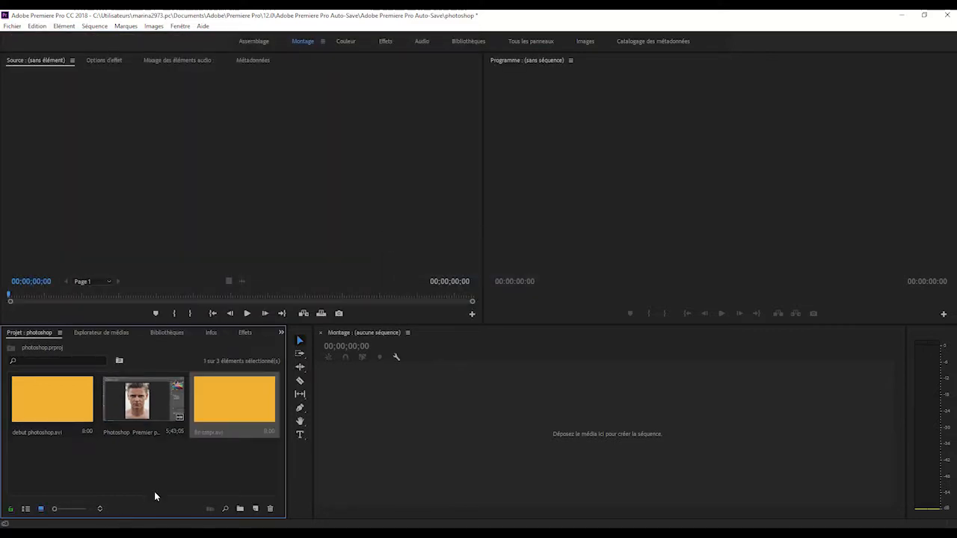
double_click(56, 471)
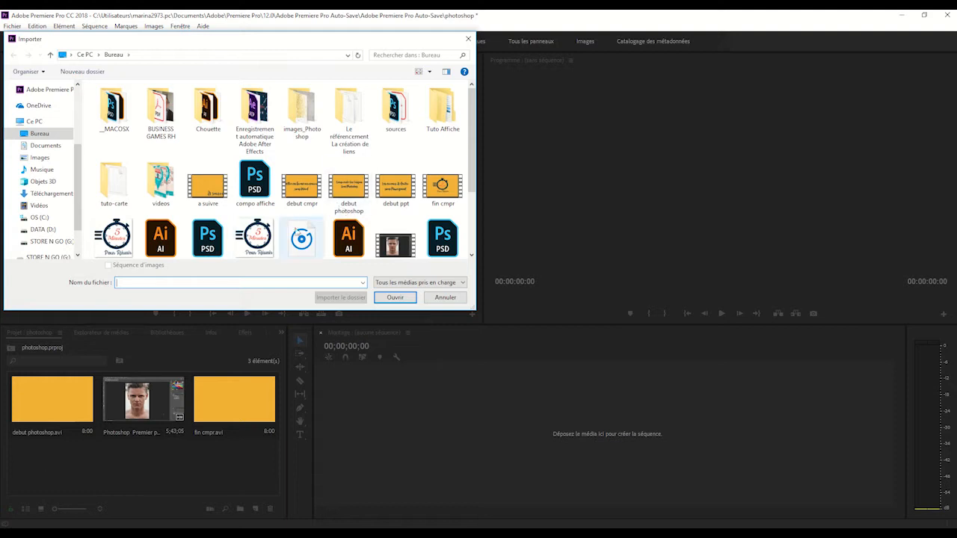
scroll(281, 222, down, 1)
click(111, 230)
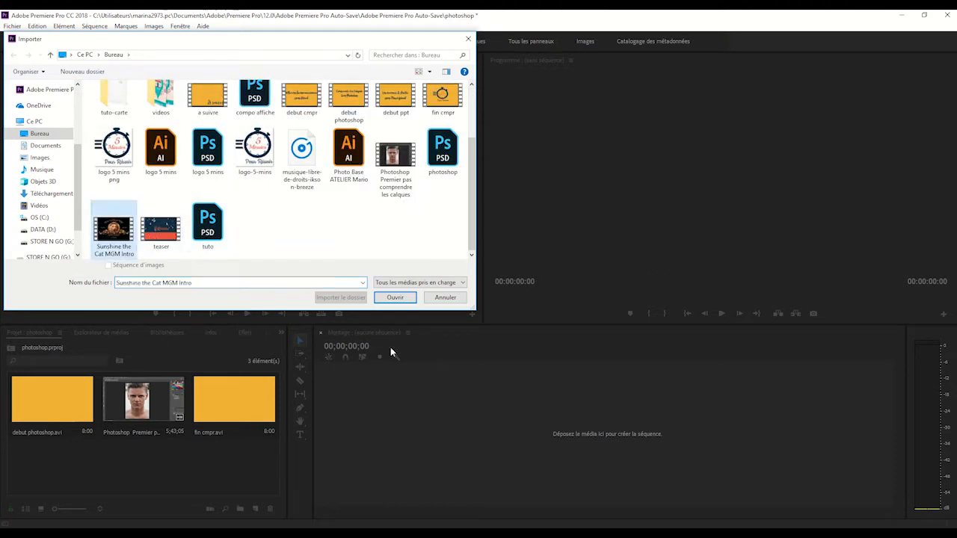
click(396, 297)
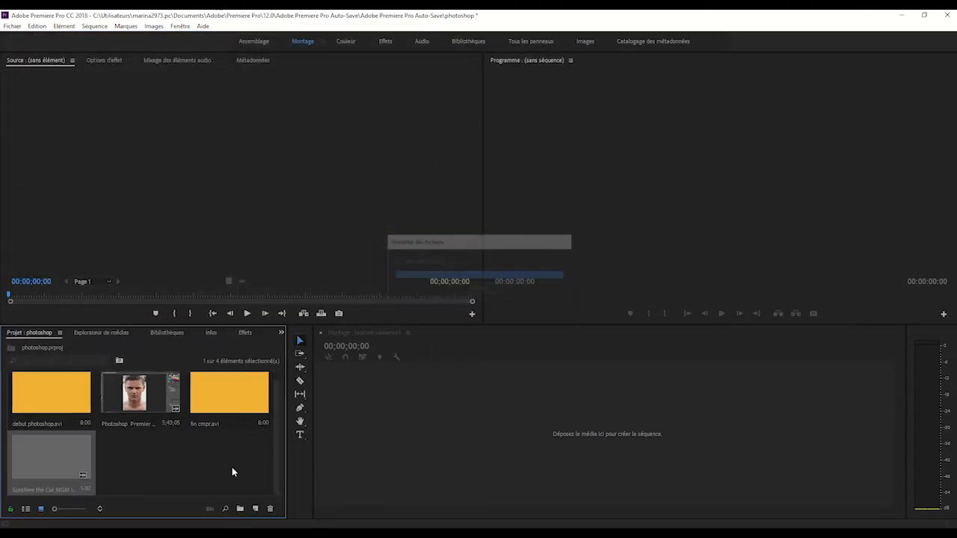
Import the music file "musique-libre-de-droits-ikson-breeze" from the desktop.
double_click(161, 468)
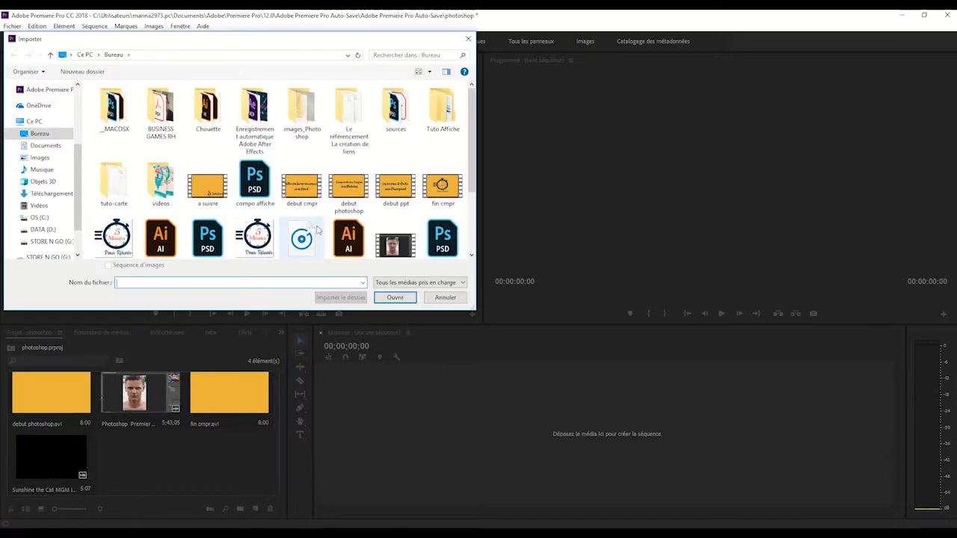
click(301, 237)
click(396, 297)
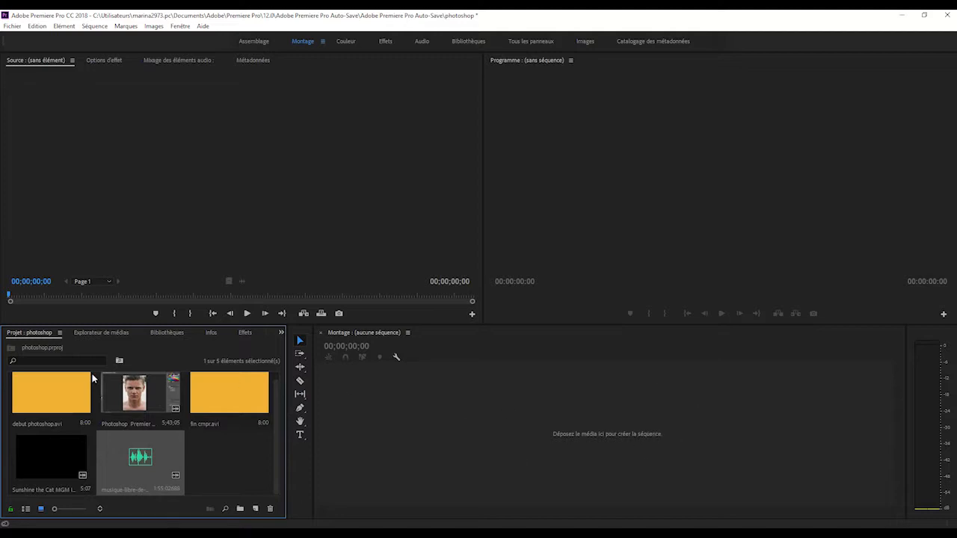
Create a sequence from debut photoshop.avi and place the Photoshop calques video directly after it on V1 and A1.
click(41, 388)
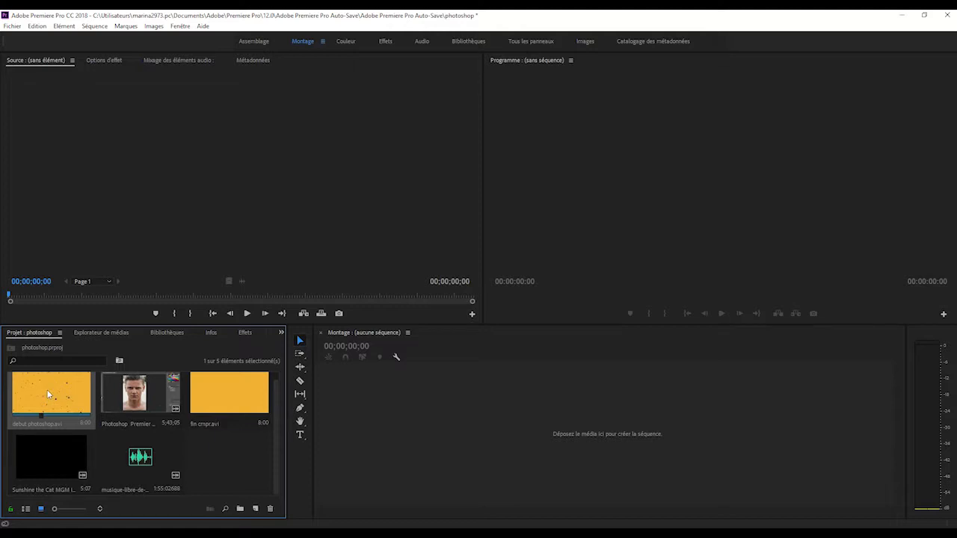
drag(48, 390, 337, 424)
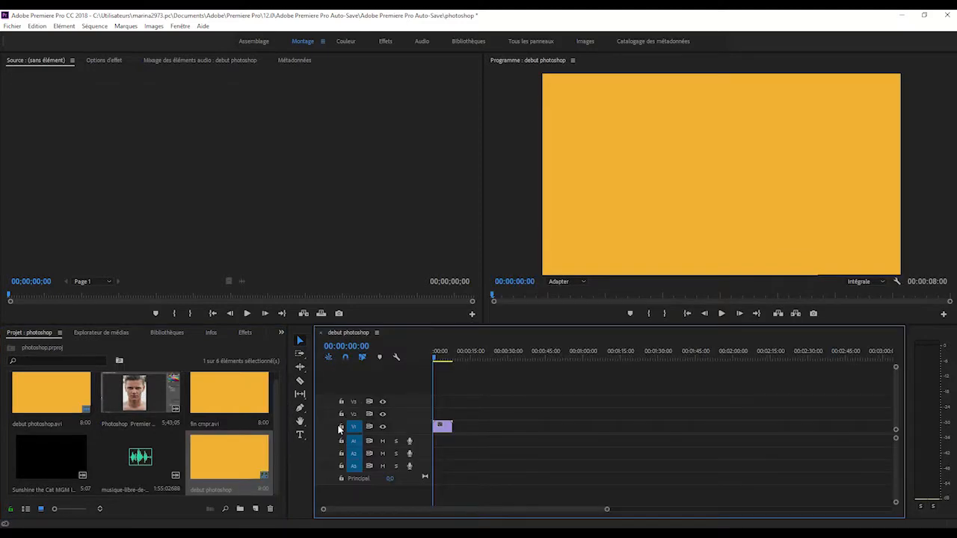
mouse_move(441, 359)
mouse_down()
mouse_move(450, 359)
mouse_move(430, 358)
mouse_up()
drag(135, 393, 456, 423)
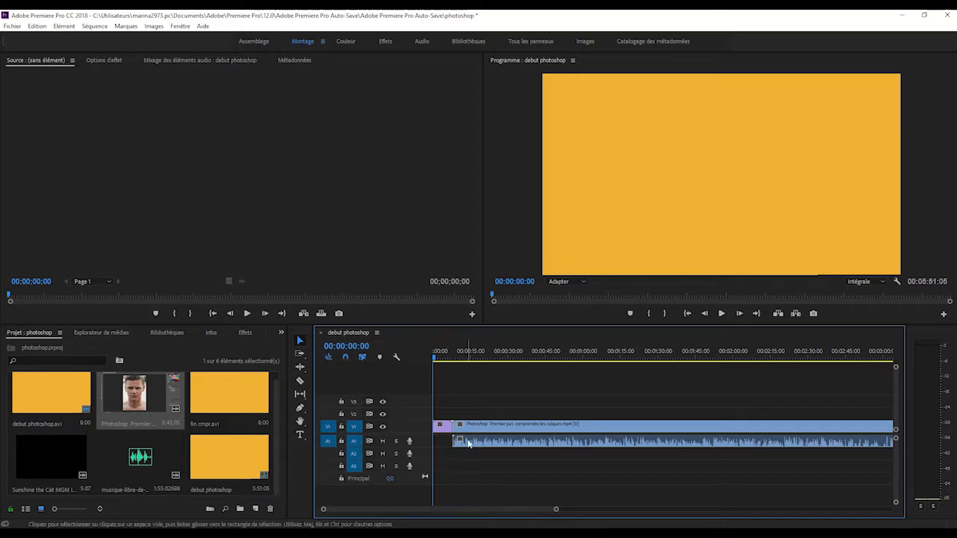
Mute audio track A1 and return the playhead to the start of the sequence.
click(381, 441)
click(437, 359)
mouse_move(436, 360)
mouse_down()
mouse_move(486, 366)
mouse_move(431, 377)
mouse_up()
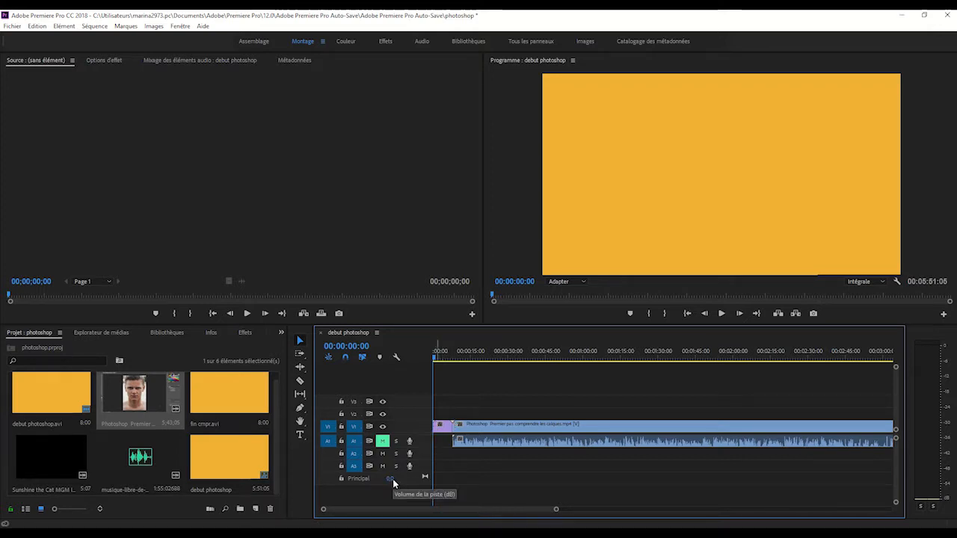
Scale the Photoshop calques video to the frame size with "Ajuster à la taille de l'image" and save the project.
drag(435, 360, 456, 364)
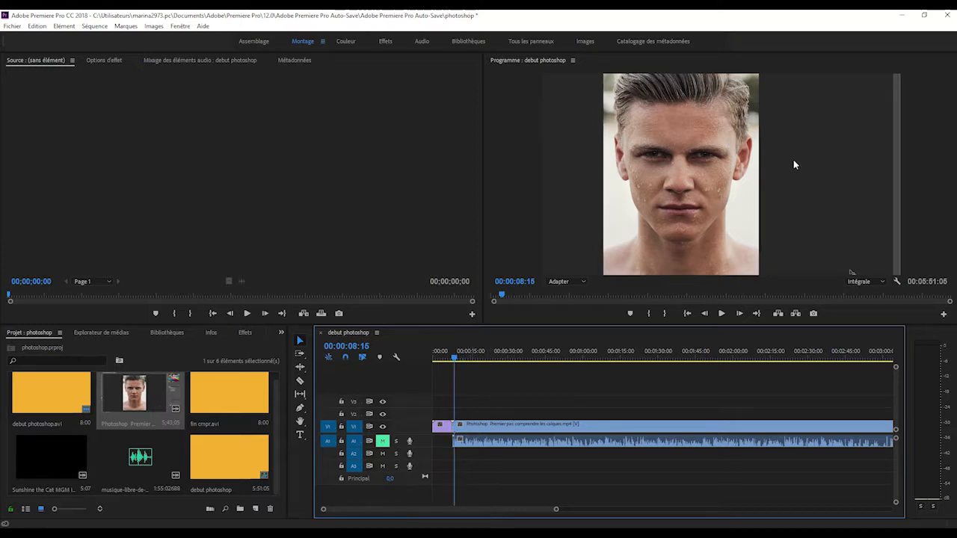
right_click(472, 425)
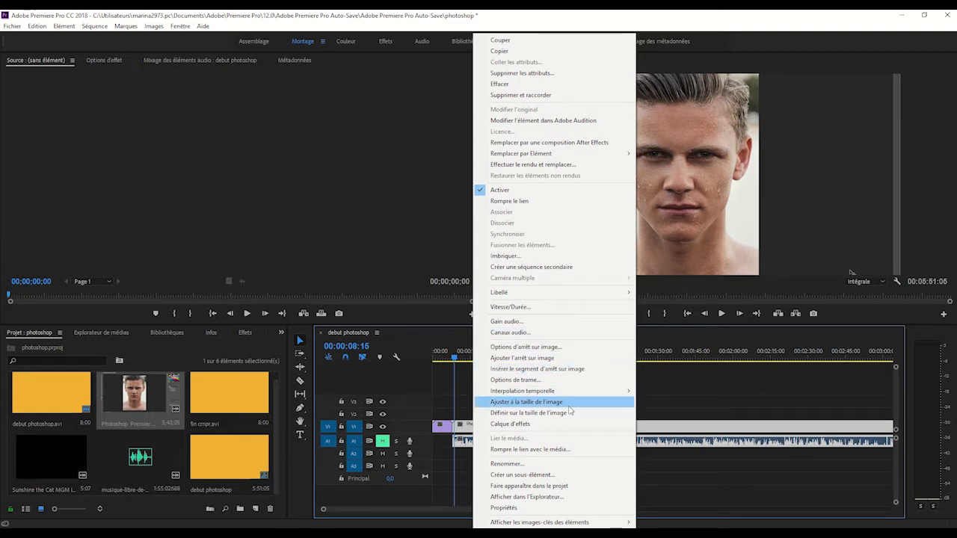
click(568, 407)
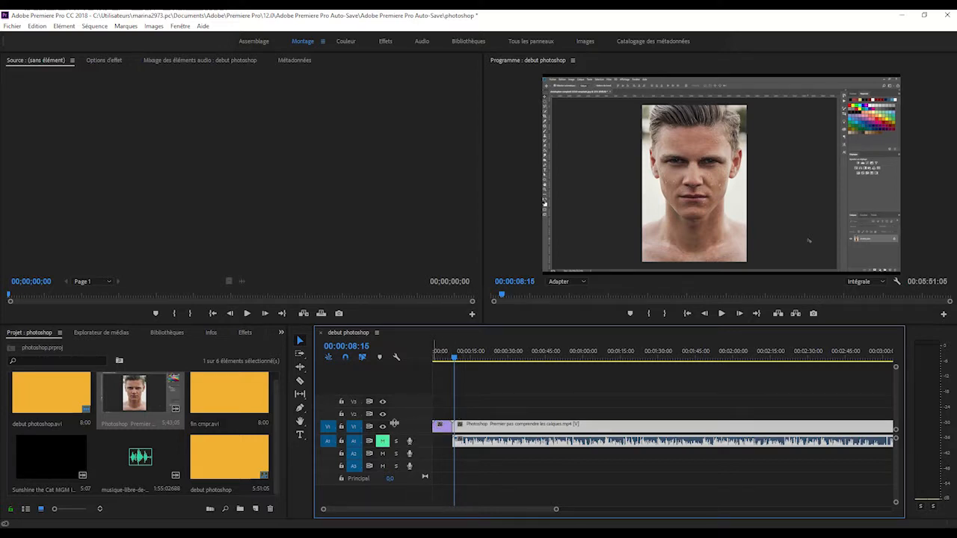
key(ctrl+s)
Place fin cmpr.avi directly after the Photoshop calques video, followed by the Sunshine the Cat MGM Intro clip.
drag(454, 357, 909, 313)
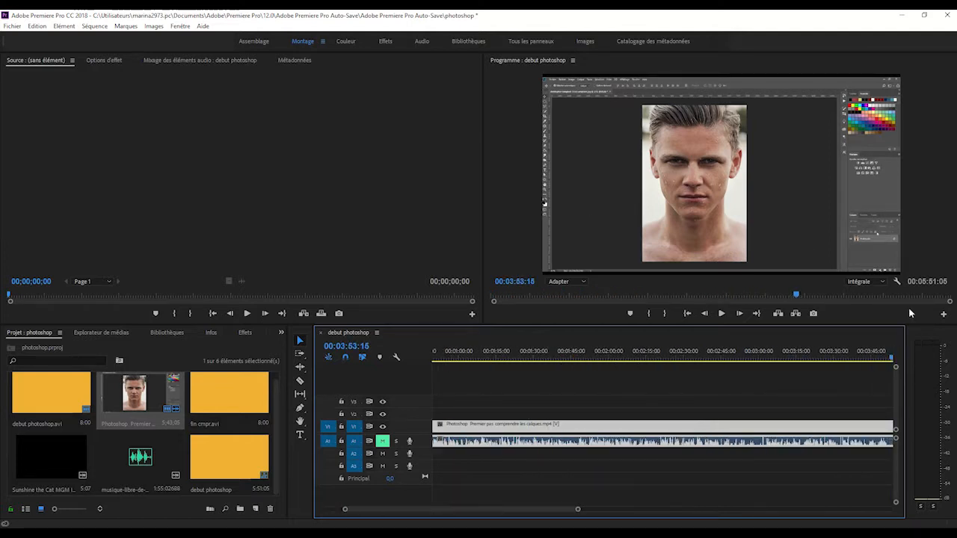
drag(798, 295, 951, 294)
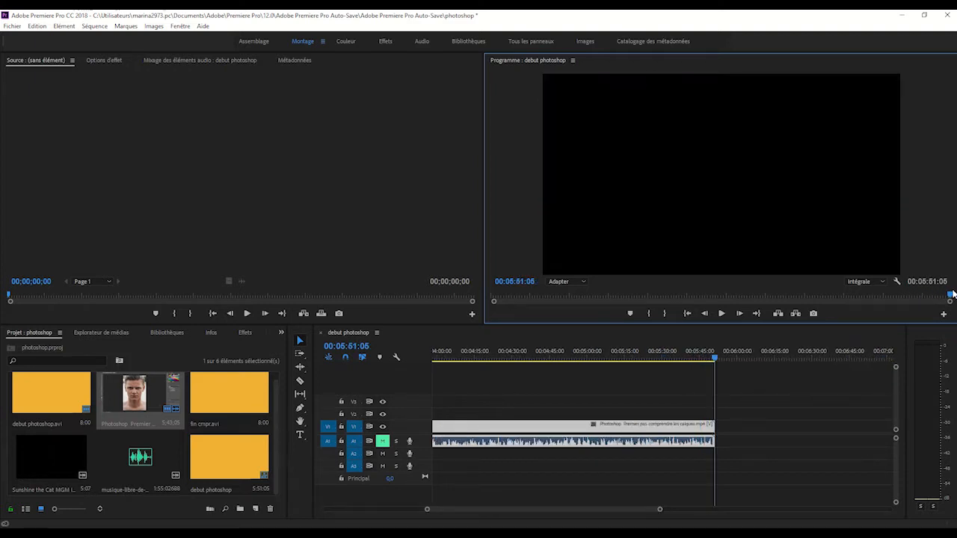
drag(228, 396, 722, 436)
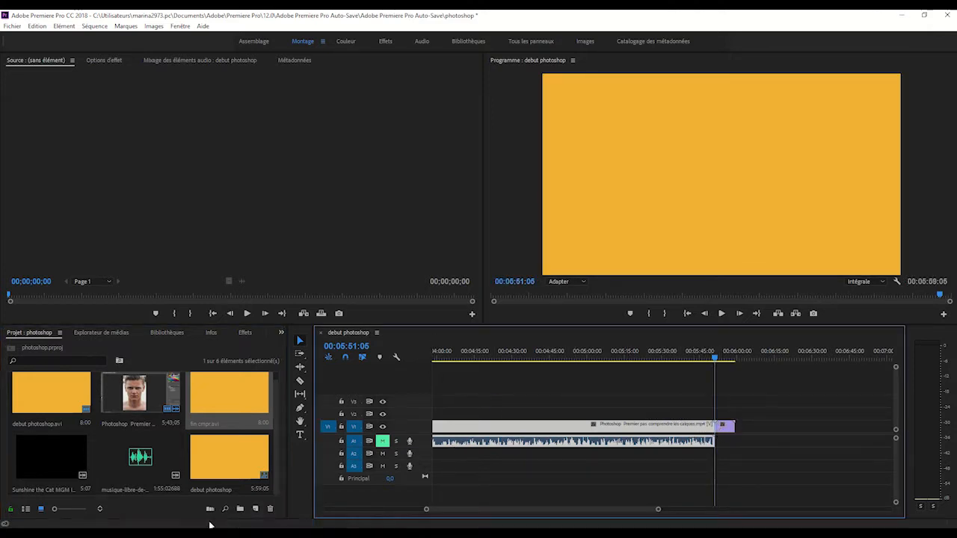
drag(53, 473, 742, 443)
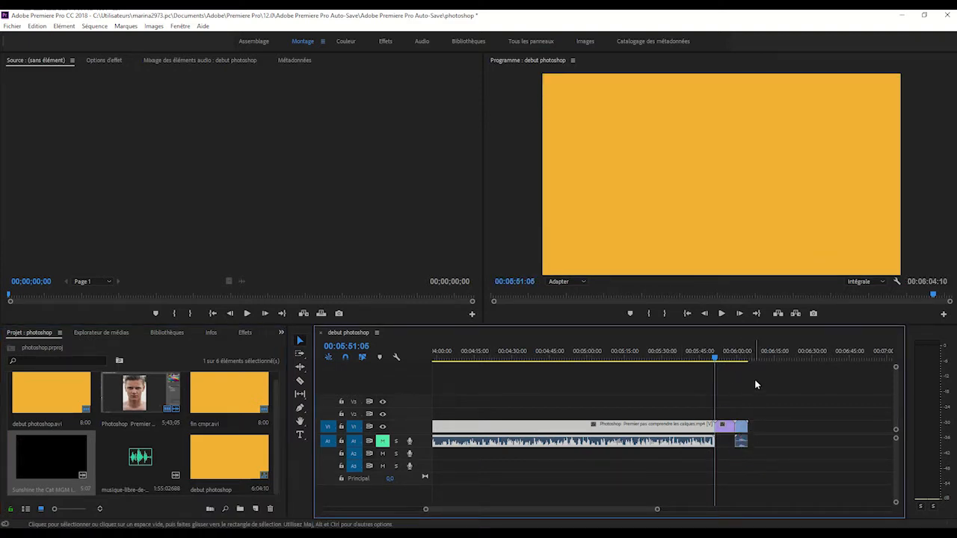
Unmute audio track A1 and review the beginning of the Photoshop calques video.
click(716, 361)
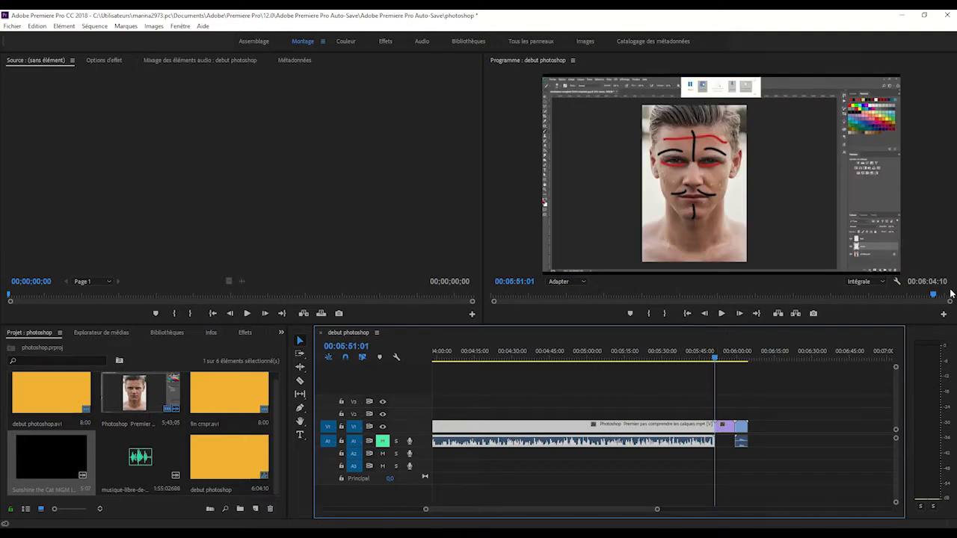
drag(935, 297, 499, 347)
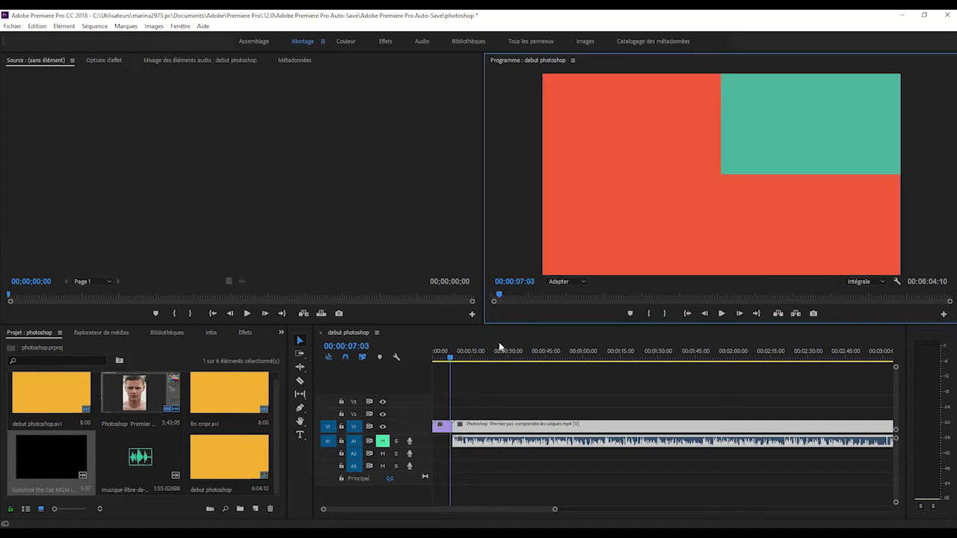
click(382, 441)
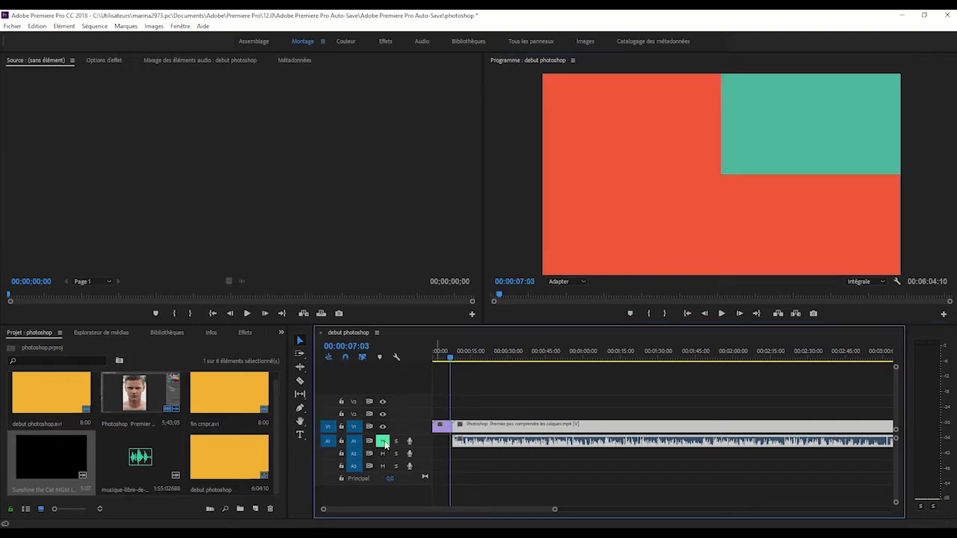
drag(452, 358, 456, 361)
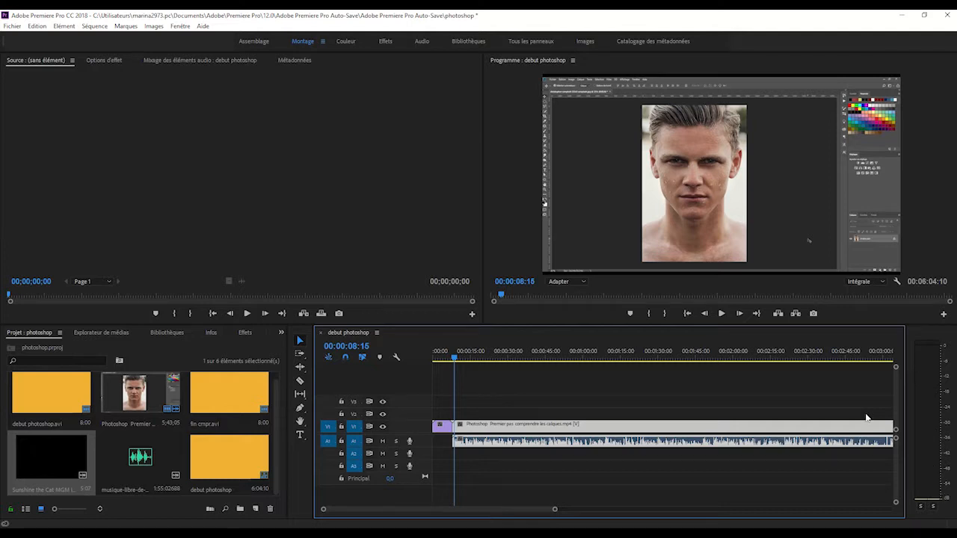
click(470, 358)
drag(470, 357, 453, 367)
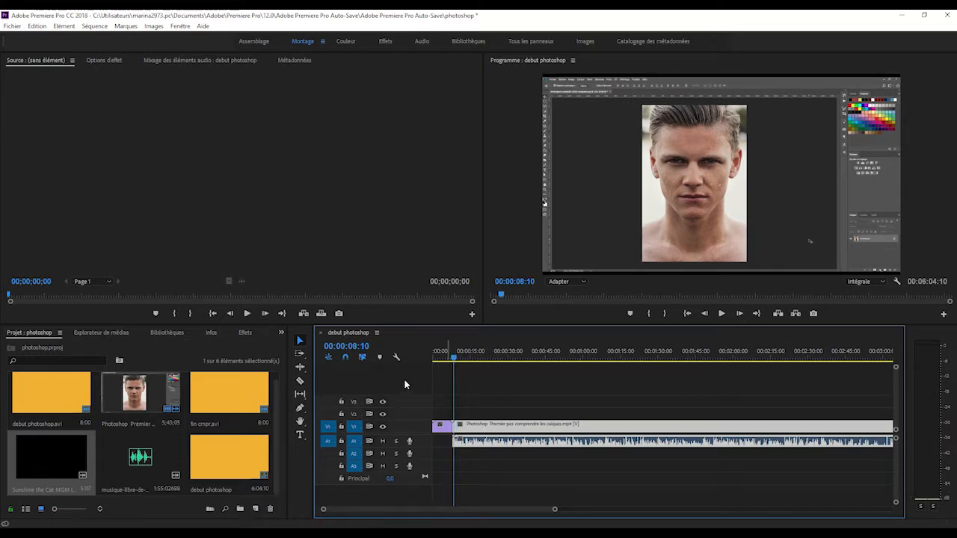
mouse_move(455, 358)
mouse_down()
mouse_move(468, 359)
mouse_move(455, 360)
mouse_up()
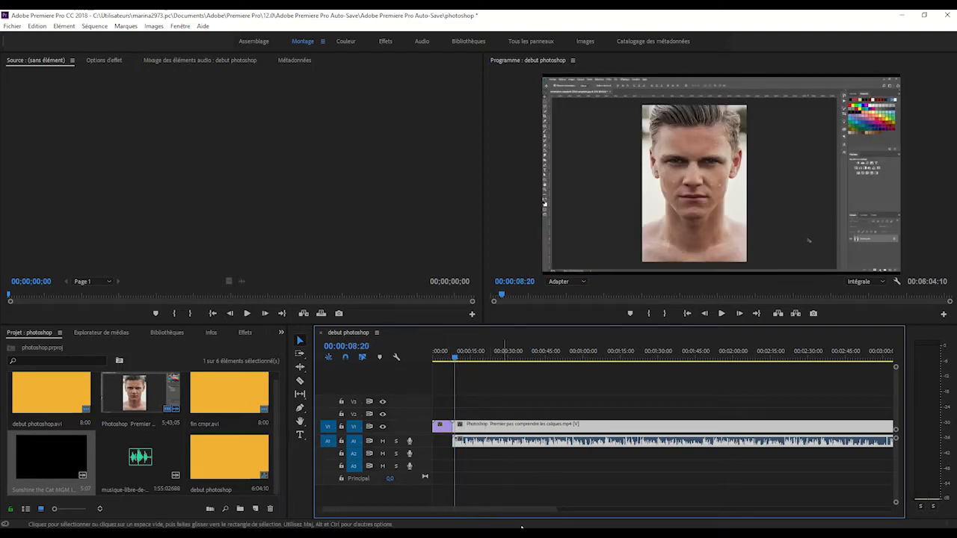
Switch to the Effets workspace and apply the audio effect "Remplir droite avec gauche" to the Photoshop calques clip's audio on A1.
click(384, 41)
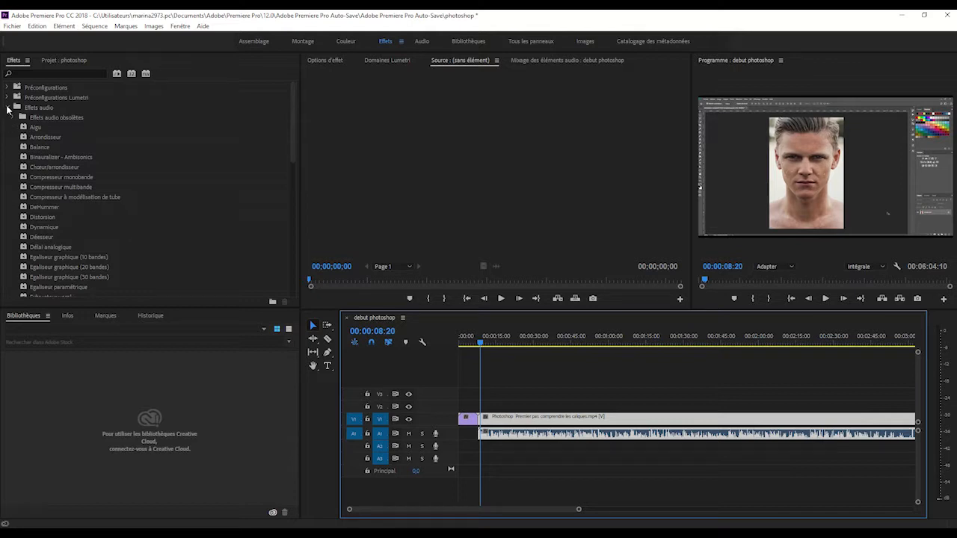
click(9, 107)
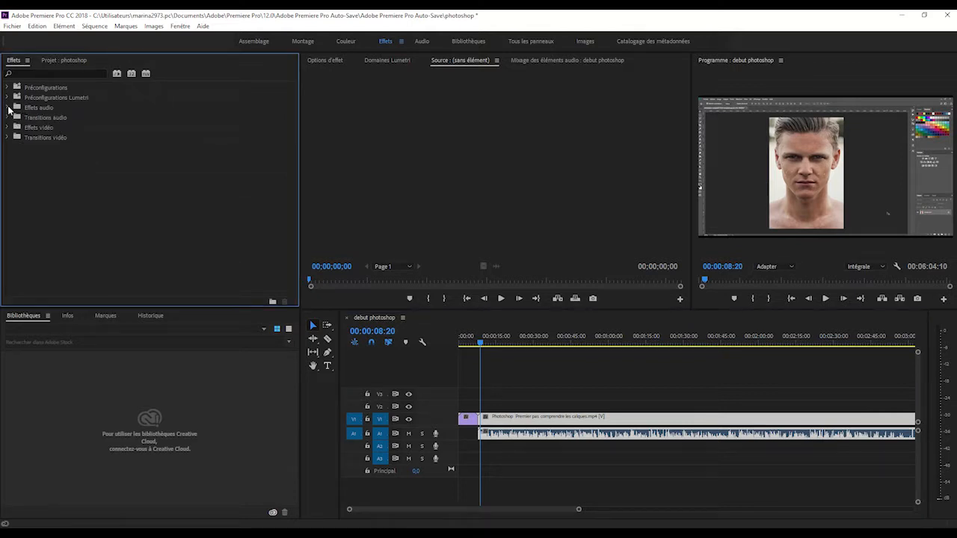
click(9, 107)
scroll(166, 206, down, 2)
scroll(166, 209, down, 6)
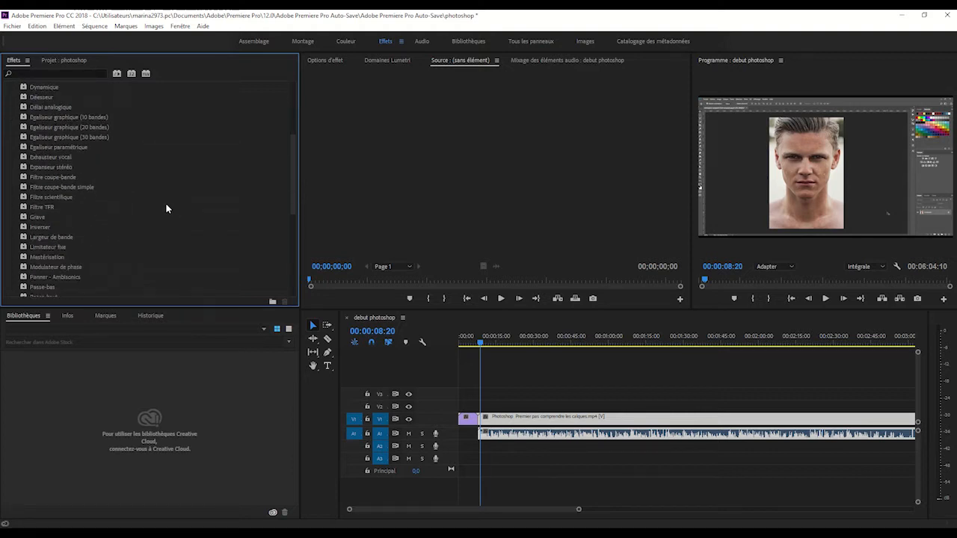
scroll(166, 209, down, 1)
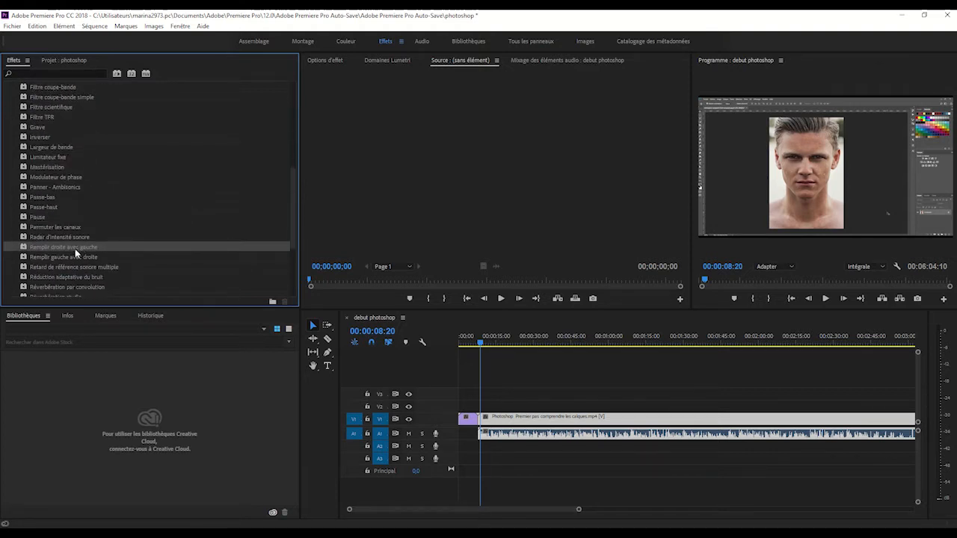
drag(76, 251, 499, 437)
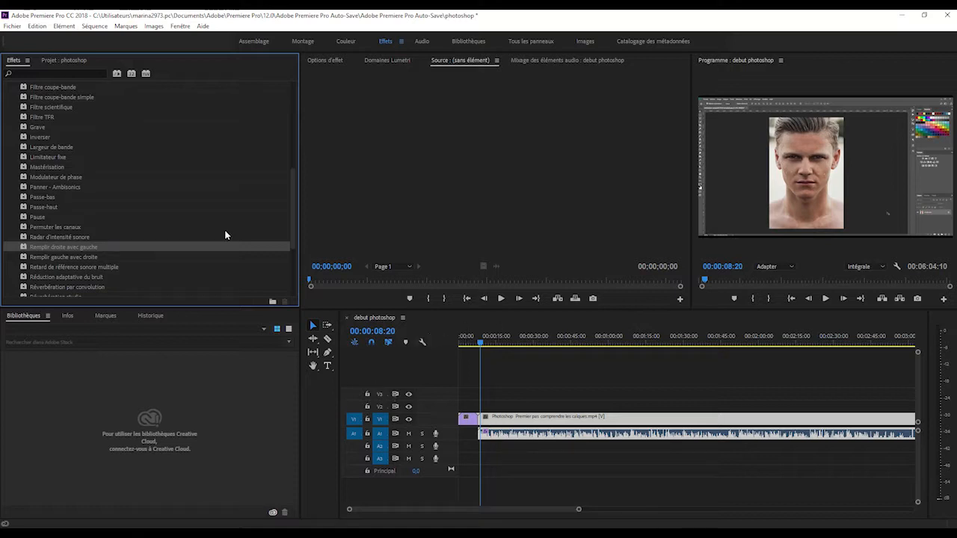
Switch to the Montage workspace and review the Photoshop calques clip with its audio effect around 16 to 18 seconds.
mouse_move(483, 347)
mouse_down()
mouse_move(532, 349)
mouse_move(501, 350)
mouse_up()
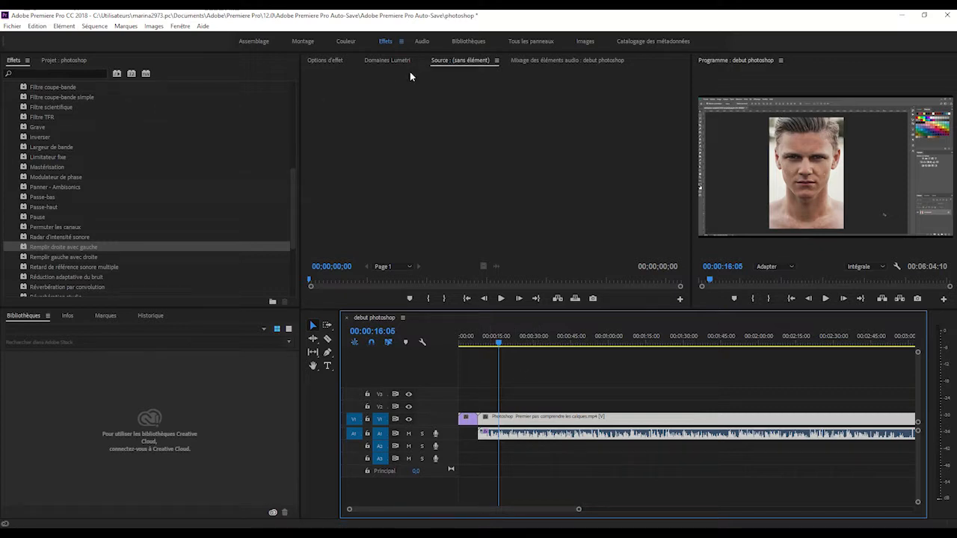
click(307, 42)
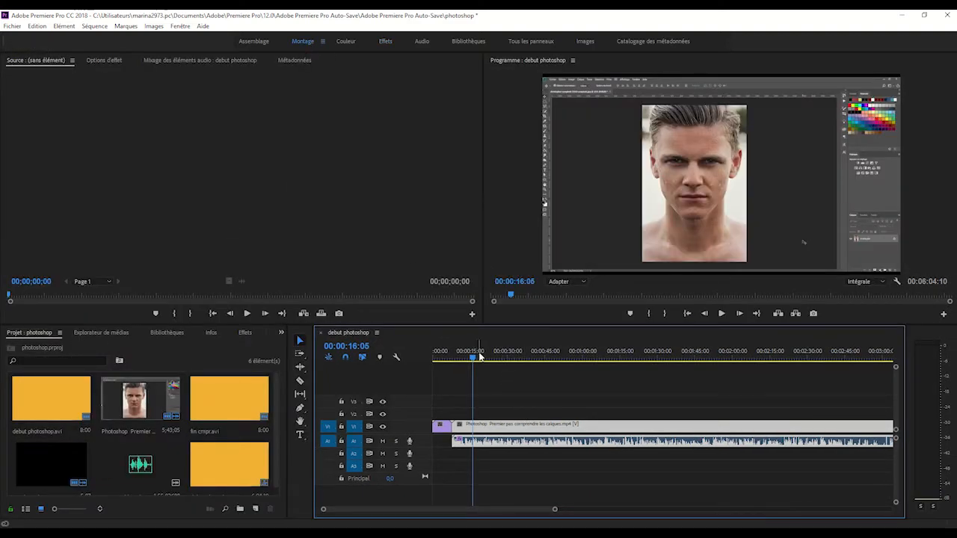
mouse_move(473, 356)
mouse_down()
mouse_move(497, 356)
mouse_move(478, 361)
mouse_up()
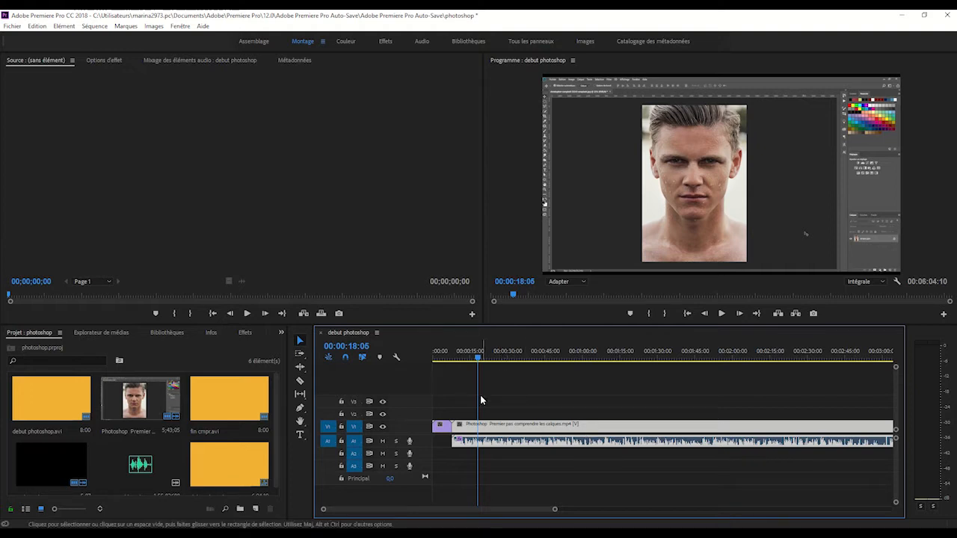
mouse_move(476, 357)
mouse_down()
mouse_move(490, 361)
mouse_move(477, 360)
mouse_up()
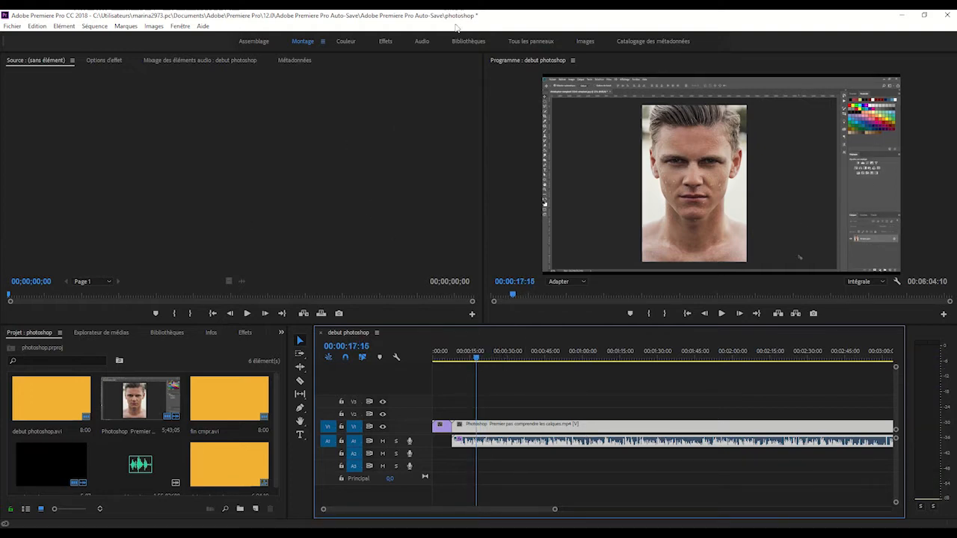
Switch to the Audio workspace and lower the Photoshop calques clip's Audio 1 volume to about -3.1 dB, checking playback up to about 00:01:02.
click(421, 42)
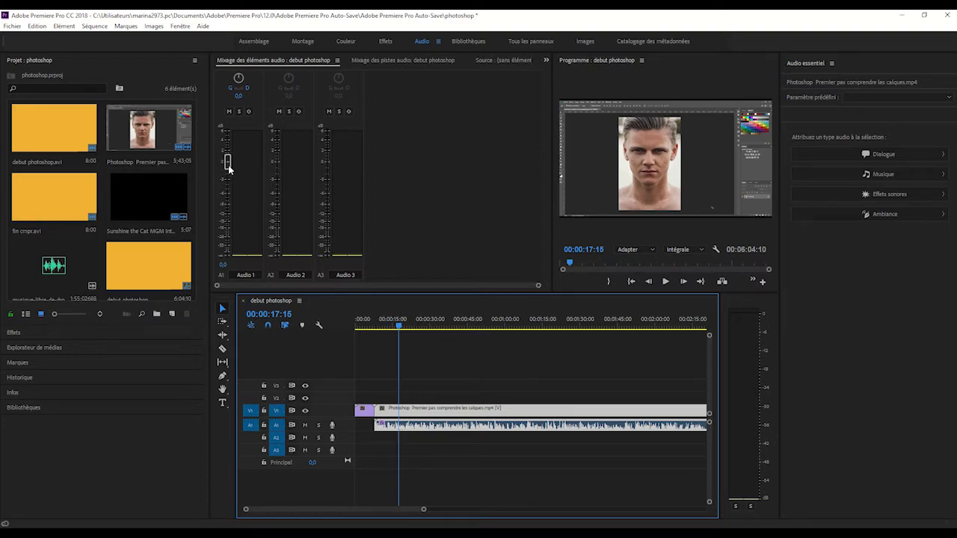
drag(228, 164, 230, 178)
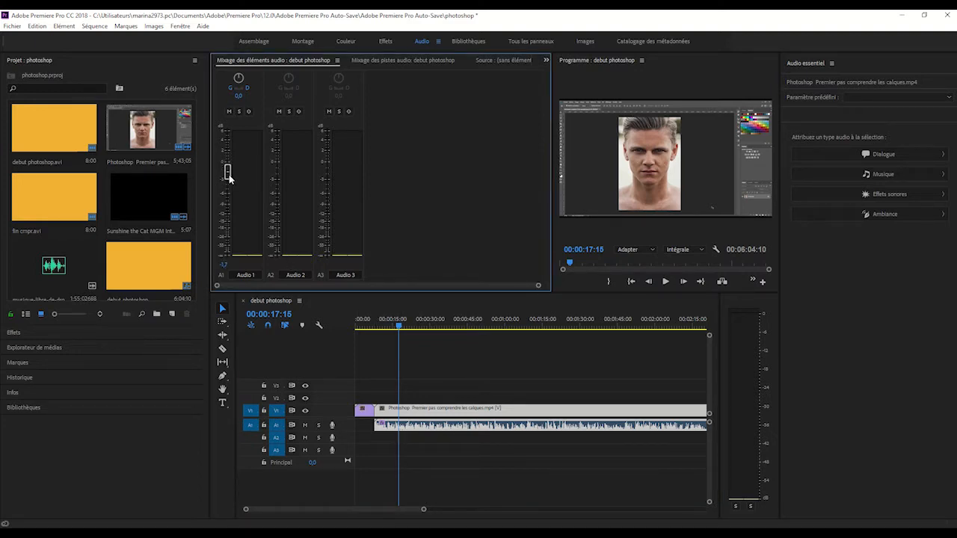
drag(400, 327, 456, 334)
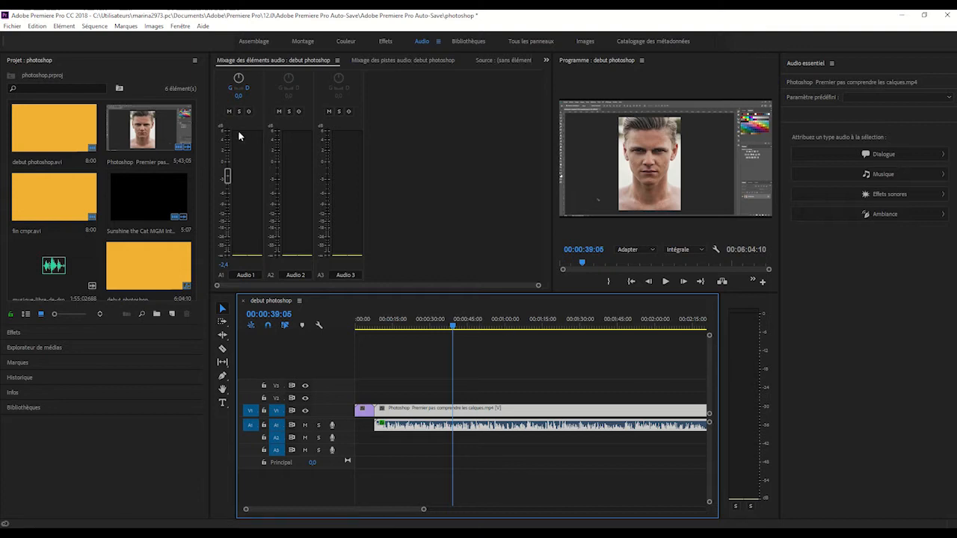
drag(230, 184, 229, 185)
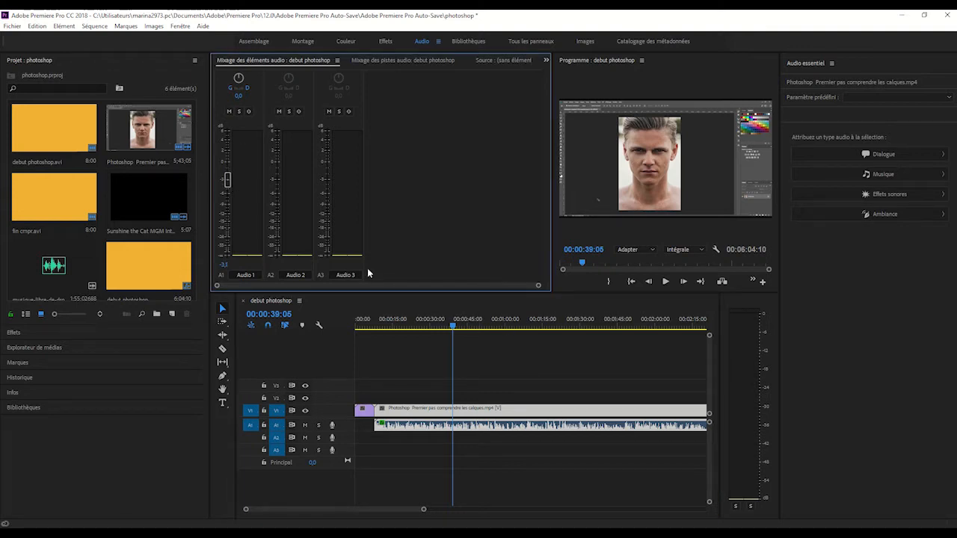
drag(454, 327, 512, 335)
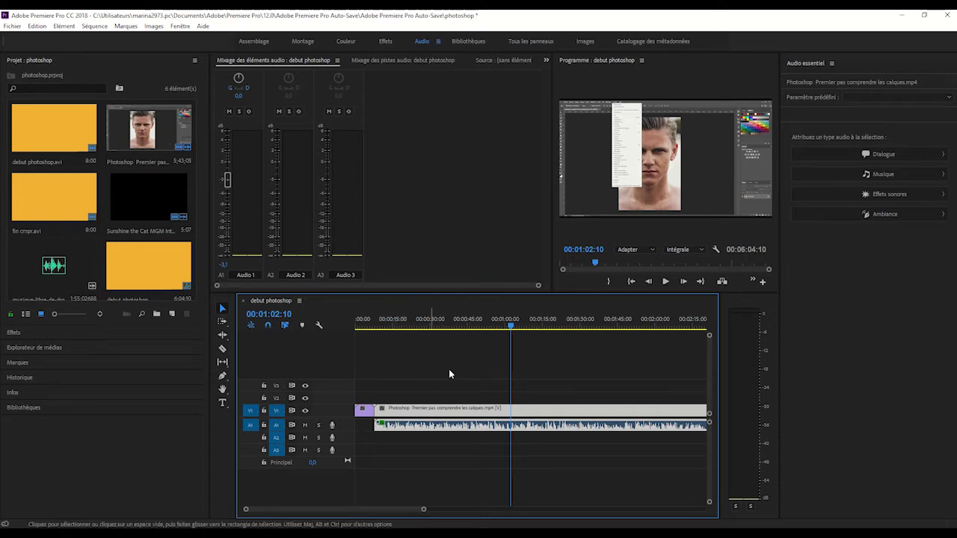